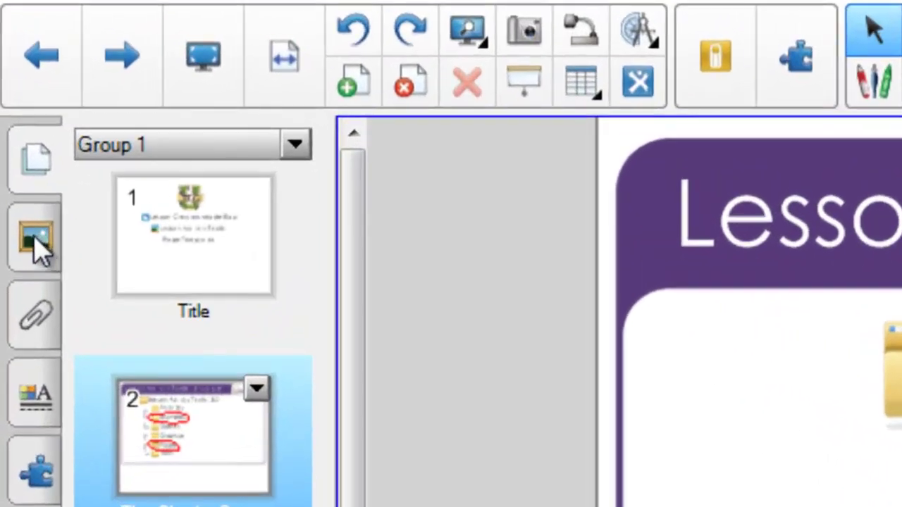
Switch the side panel to the Gallery and open its wrench actions menu
left_click(33, 250)
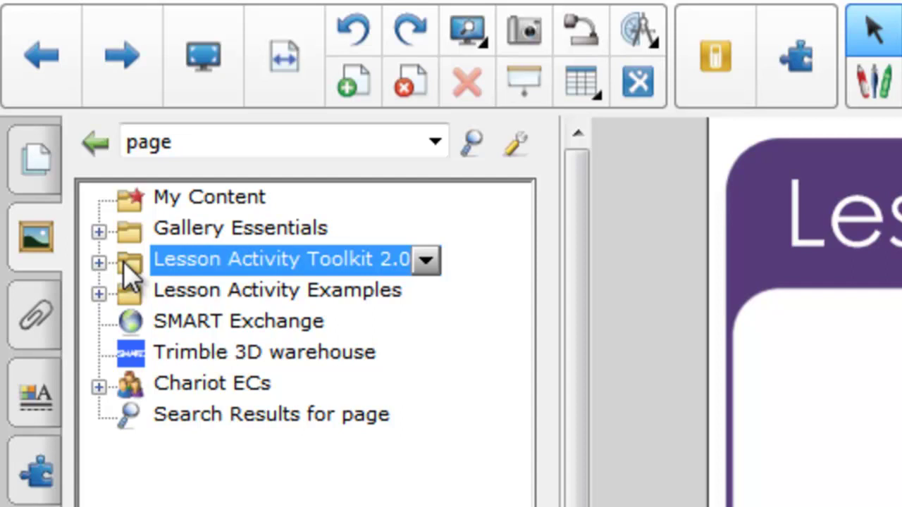
left_click(513, 154)
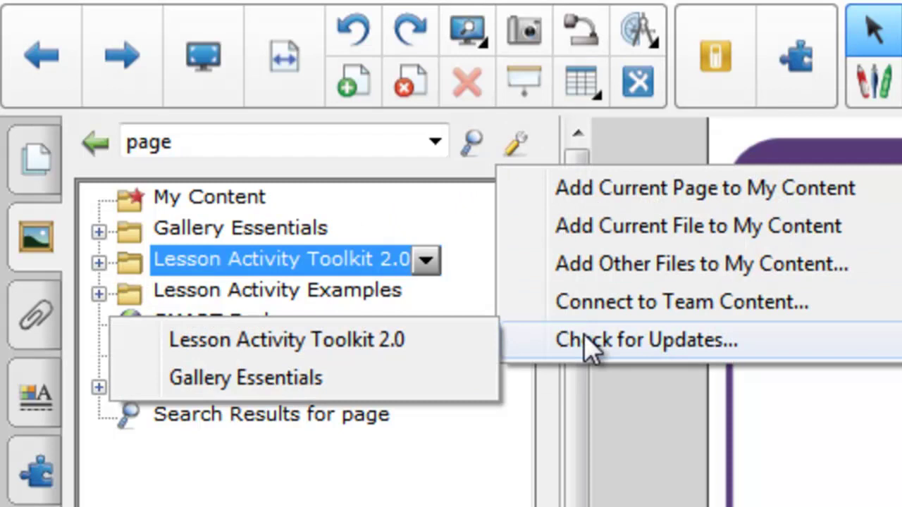
mouse_move(528, 352)
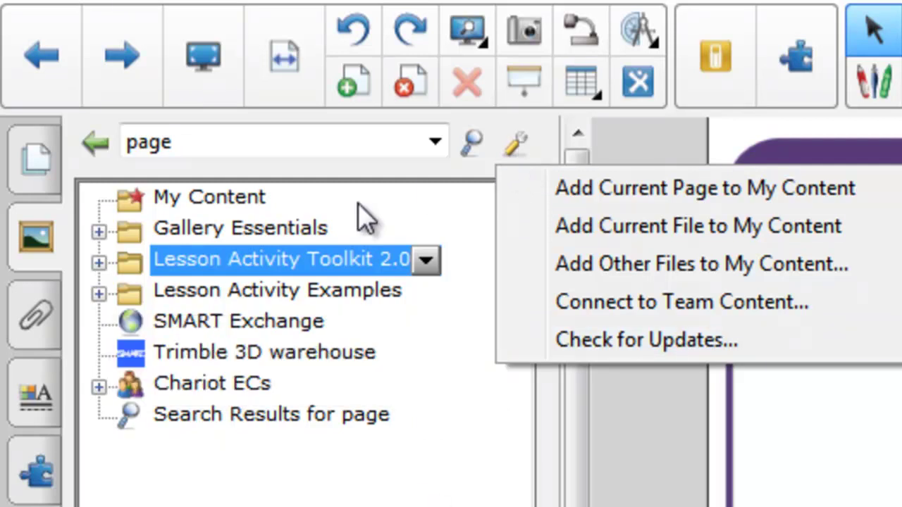
Expand Lesson Activity Toolkit 2.0 > Examples and list the 13 pages in its Pages folder
left_click(131, 260)
double_click(131, 259)
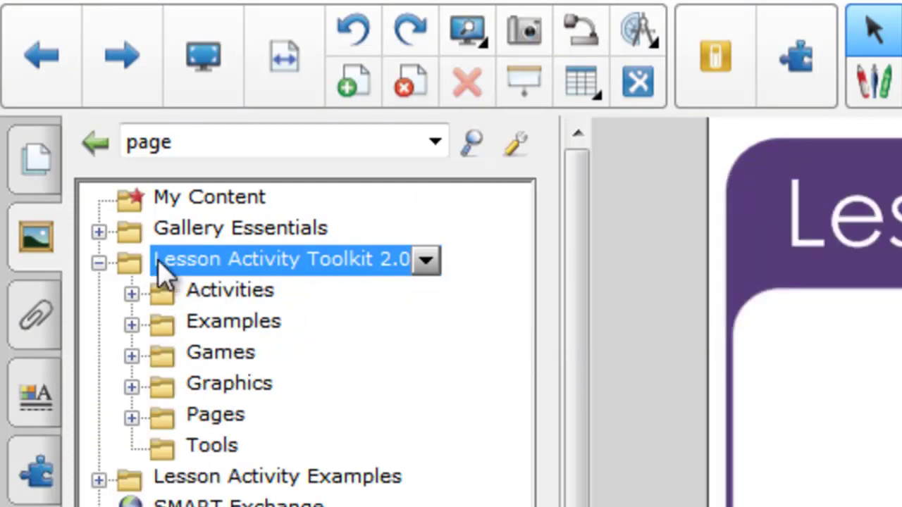
double_click(163, 329)
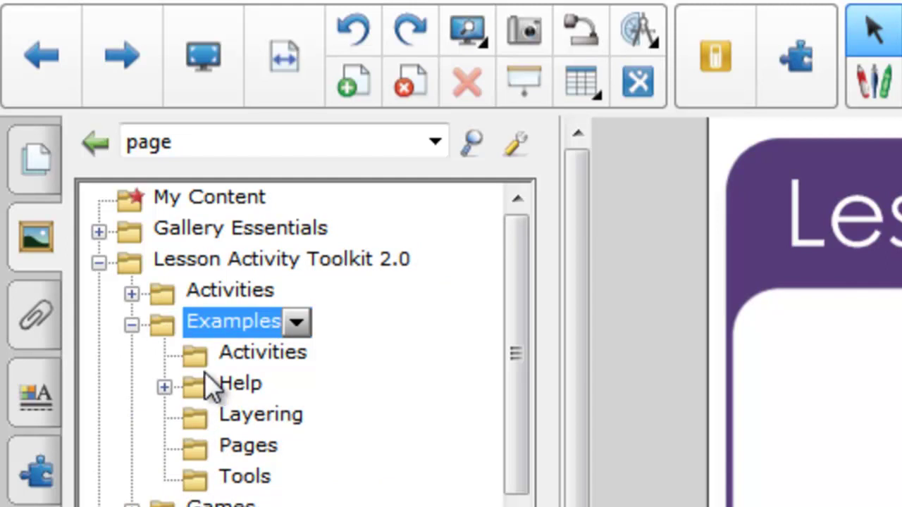
left_click(207, 455)
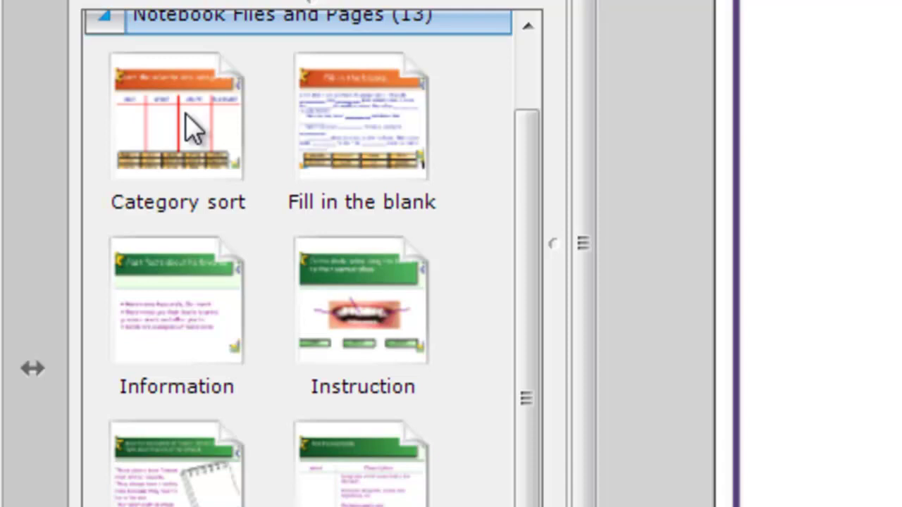
Open the Category sort example page and zoom it to Page Width, then Entire Page
left_click(193, 129)
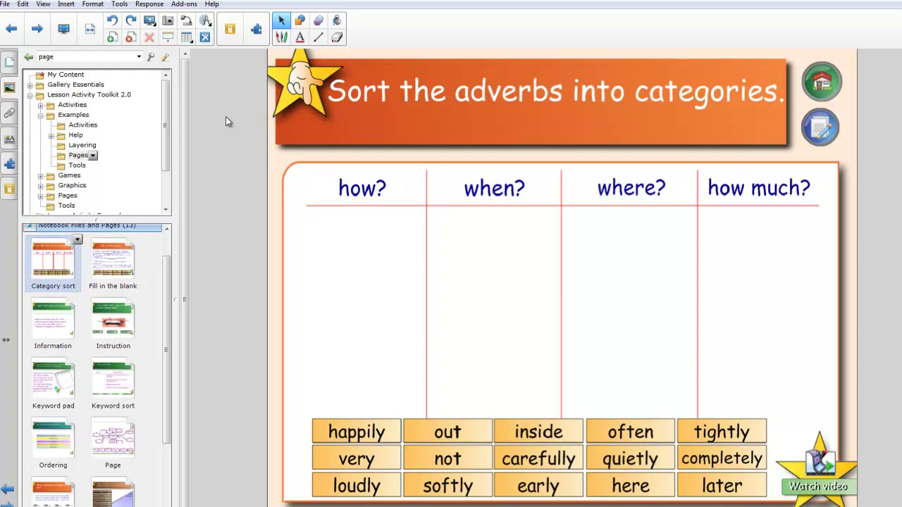
left_click(89, 33)
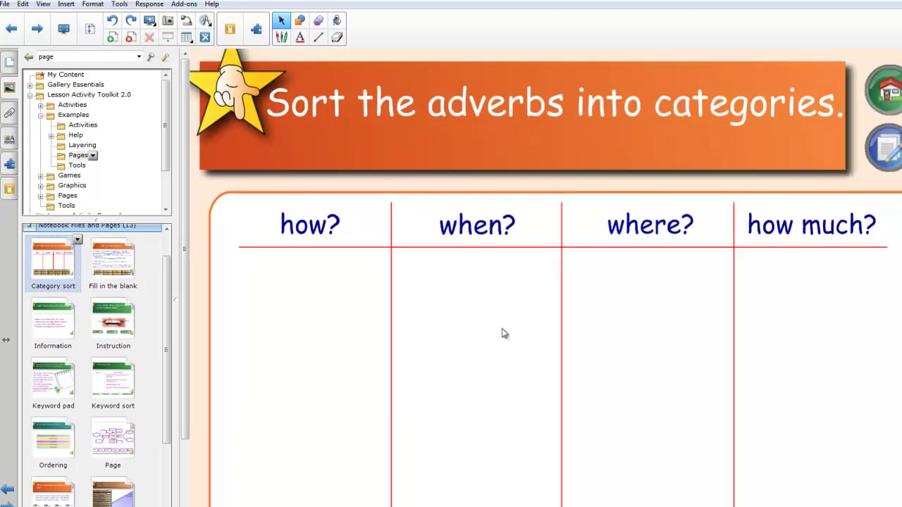
mouse_move(186, 331)
left_mouse_down()
mouse_move(197, 413)
mouse_move(189, 343)
left_mouse_up()
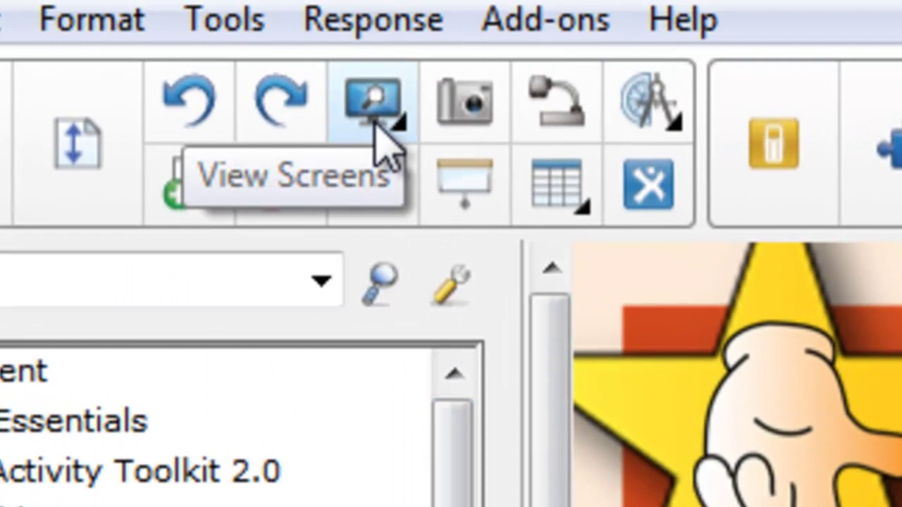
left_click(375, 124)
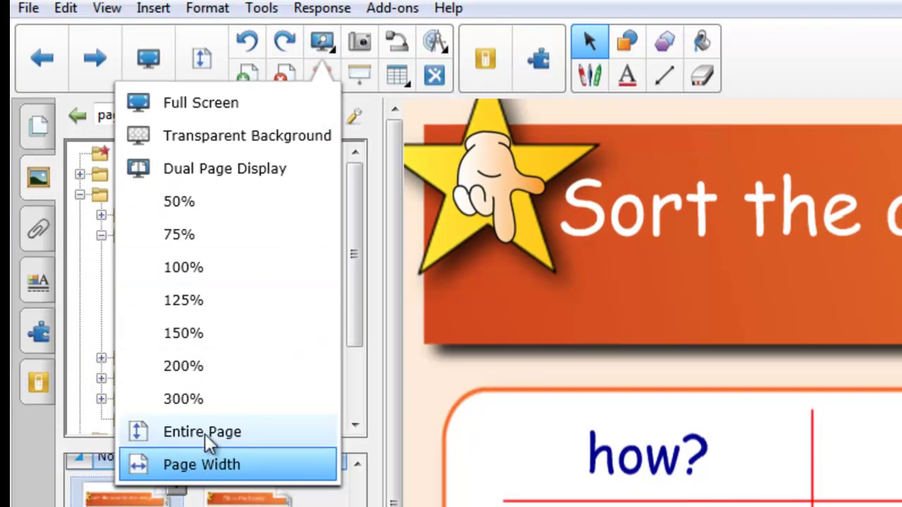
left_click(205, 435)
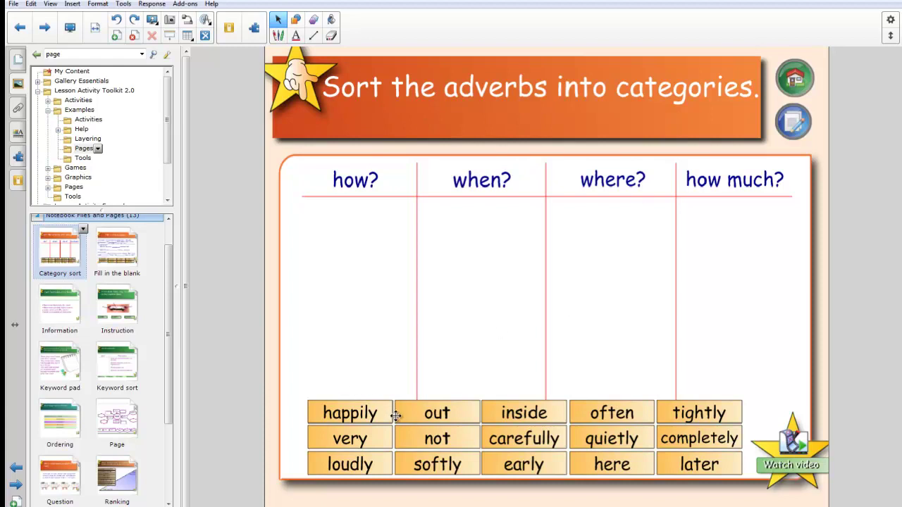
Drag happily under how?, then stack out and inside under where?
left_click_drag(369, 414, 367, 224)
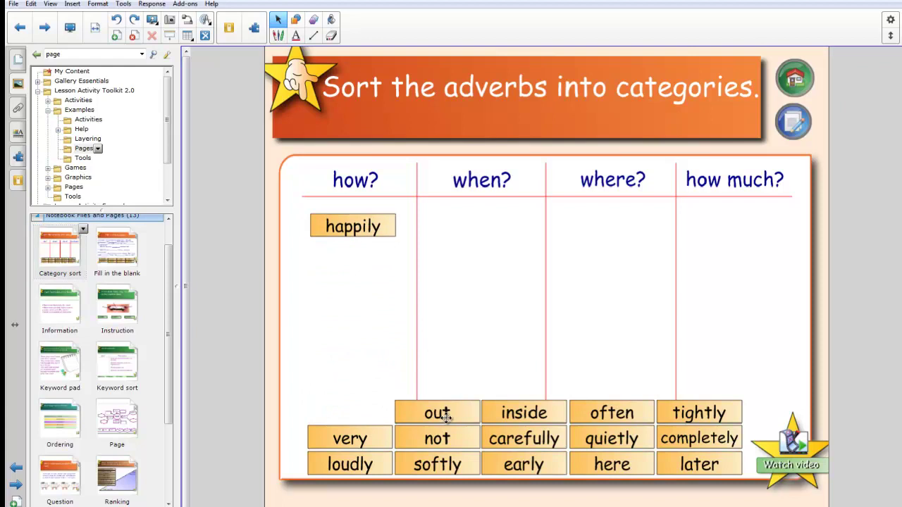
left_click_drag(447, 413, 637, 218)
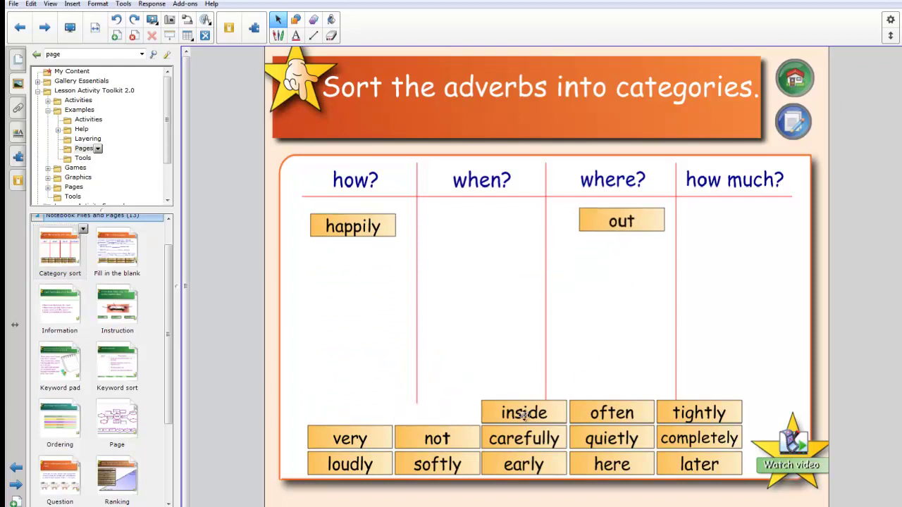
left_click_drag(525, 415, 610, 251)
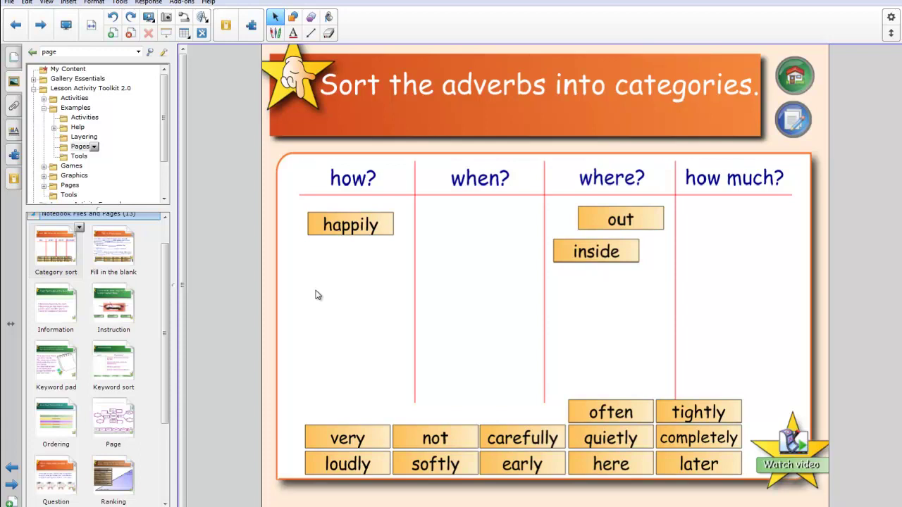
Open Fill in the blank, drop usually and around into blanks, reveal all answers, then show the herbivores page
double_click(120, 255)
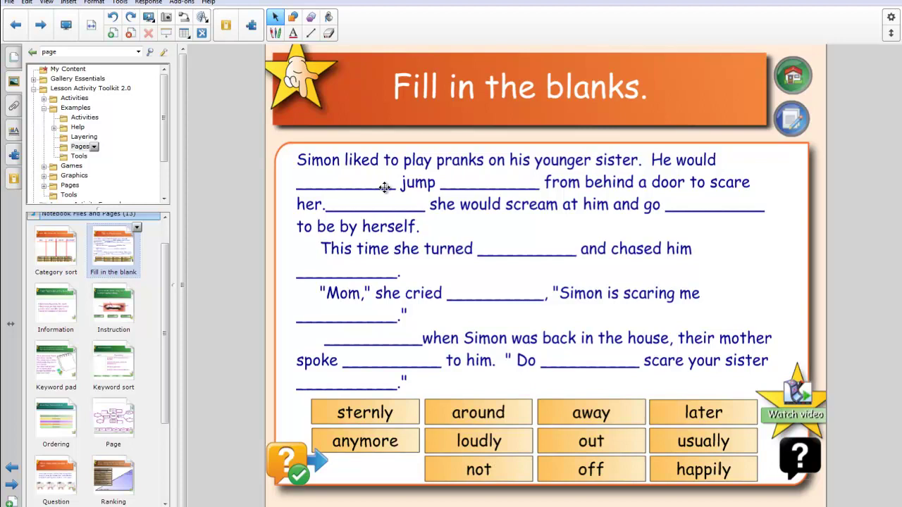
left_click_drag(692, 445, 318, 177)
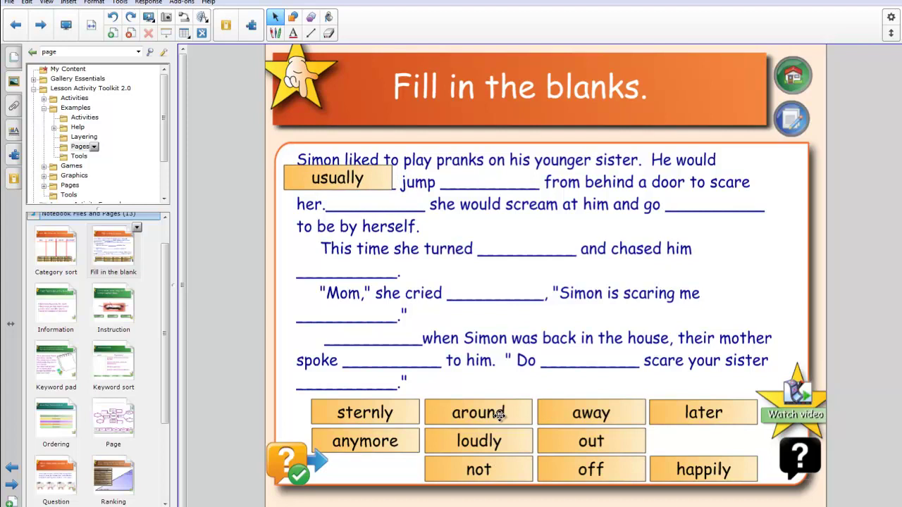
left_click_drag(497, 413, 513, 169)
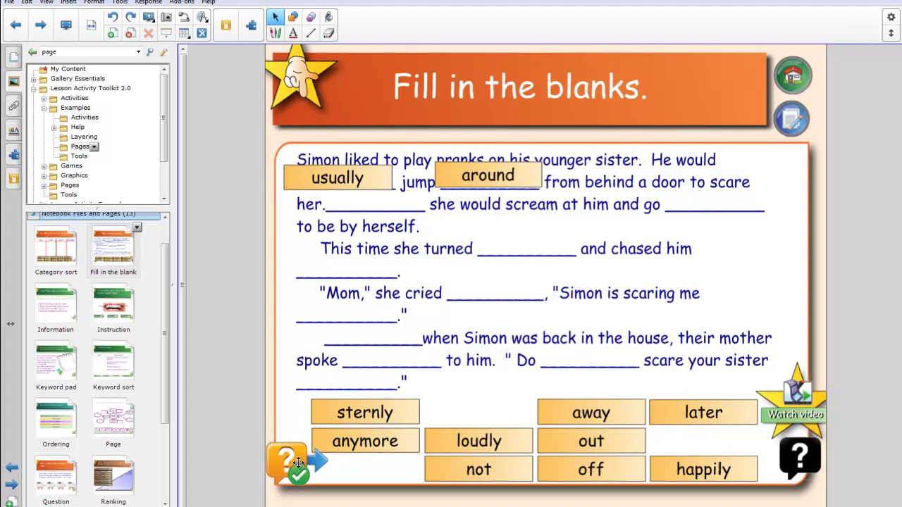
left_click_drag(298, 463, 808, 462)
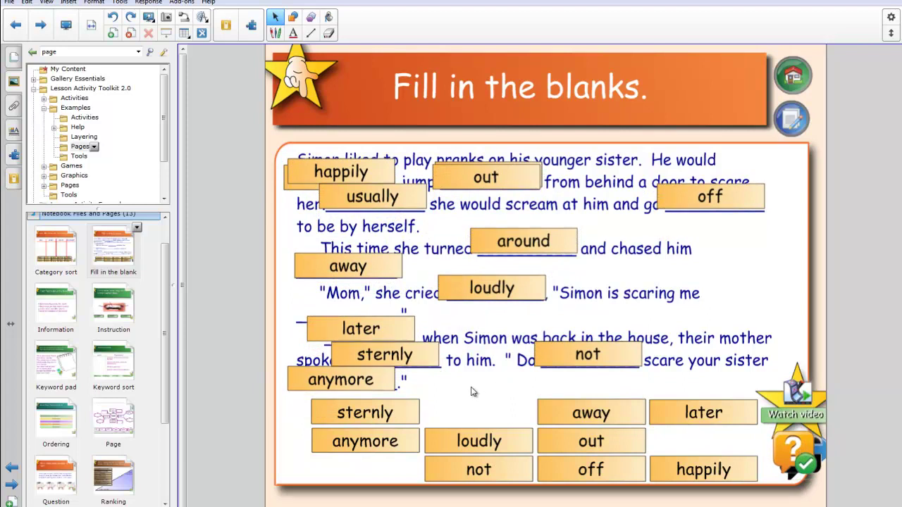
left_click(51, 302)
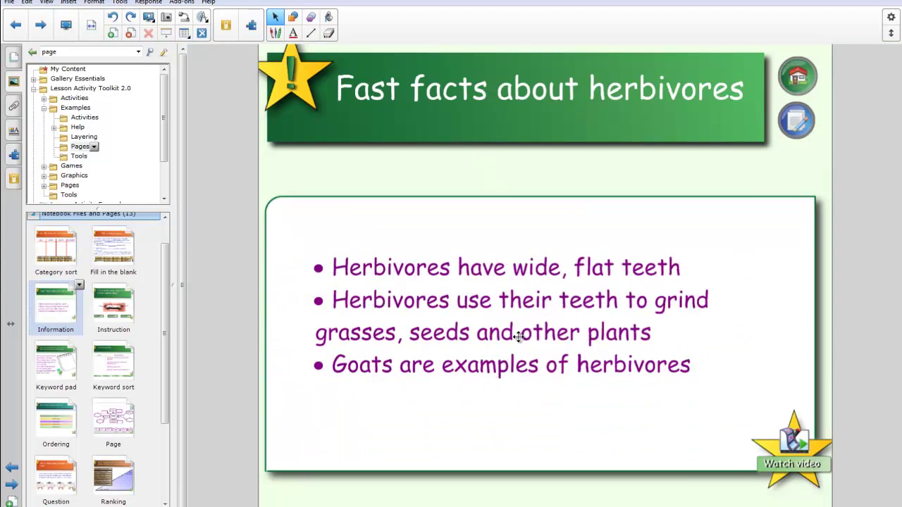
Label the teeth photo with canine, molar and incisor, then move on to the Ordering page
left_click(120, 313)
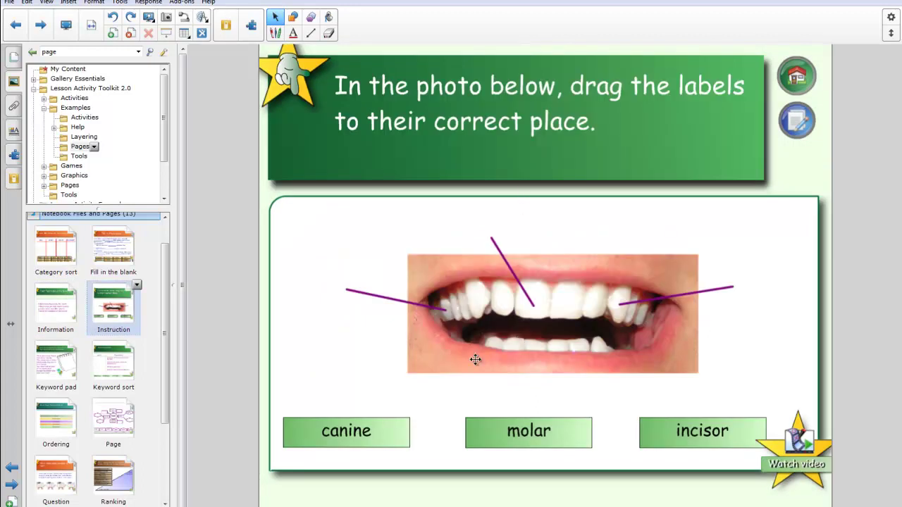
left_click_drag(373, 443, 807, 282)
left_click_drag(541, 430, 337, 282)
left_click_drag(688, 431, 461, 222)
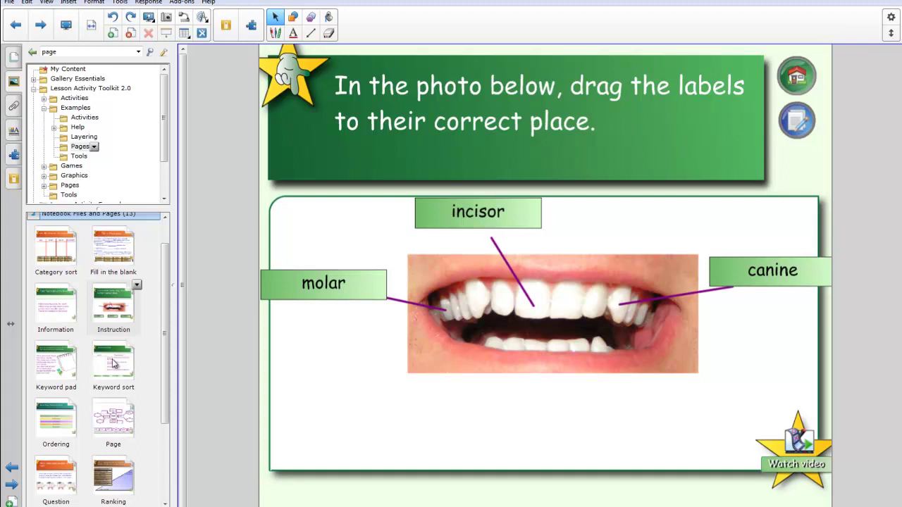
left_click(69, 414)
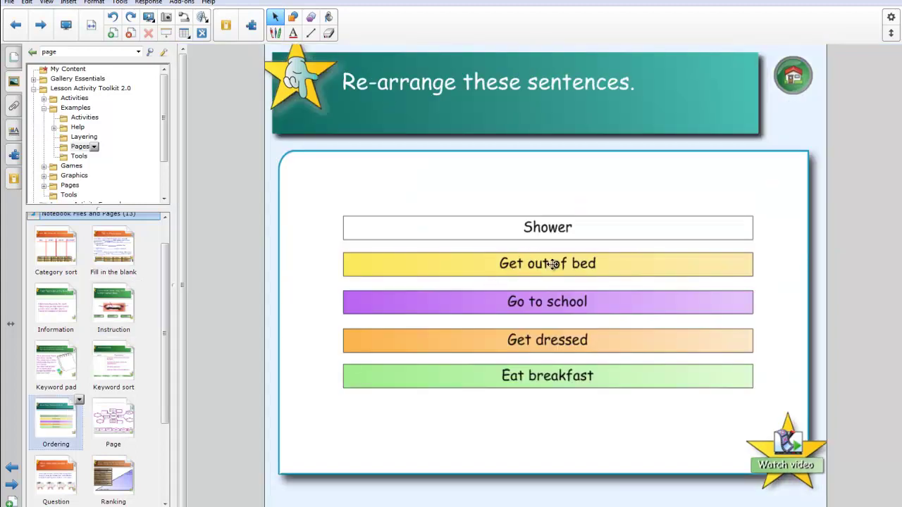
Reorder the strips to Get out of bed, Shower, Get dressed, Eat breakfast, Go to school
left_click_drag(541, 270, 537, 187)
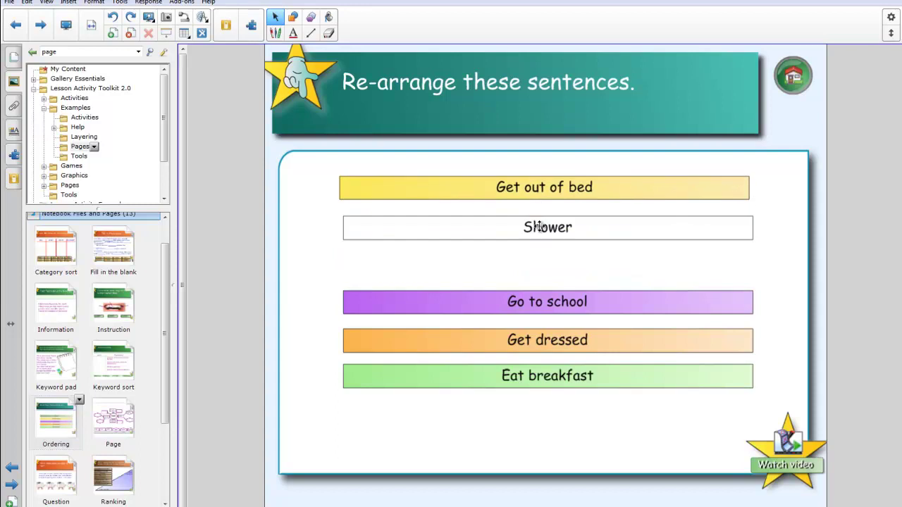
left_click_drag(540, 338, 540, 266)
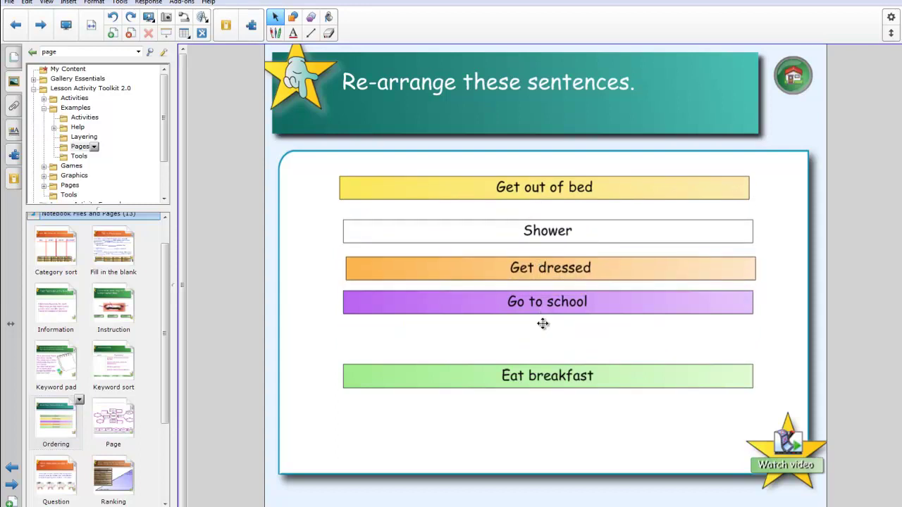
mouse_move(543, 310)
left_mouse_down()
mouse_move(543, 343)
mouse_move(542, 299)
left_mouse_up()
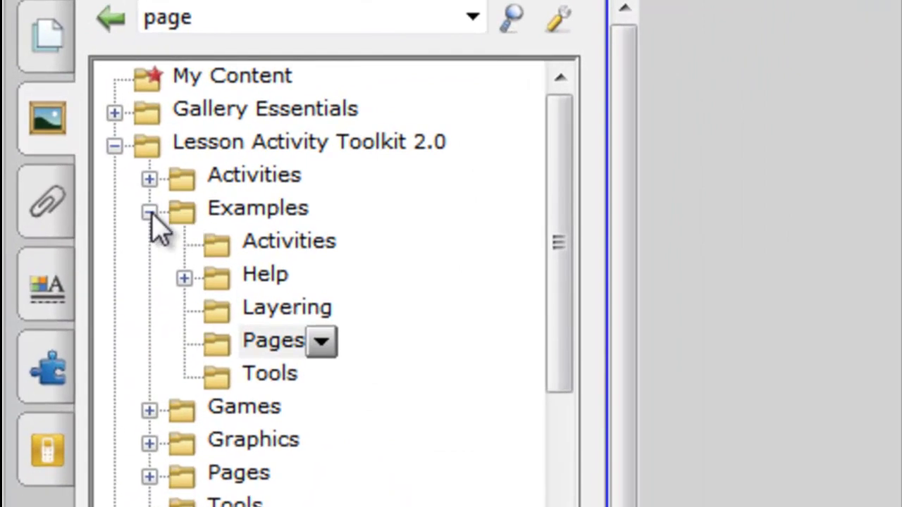
Collapse Examples and browse Pages > Lesson pages > Category sort to its six colour templates
left_click(149, 212)
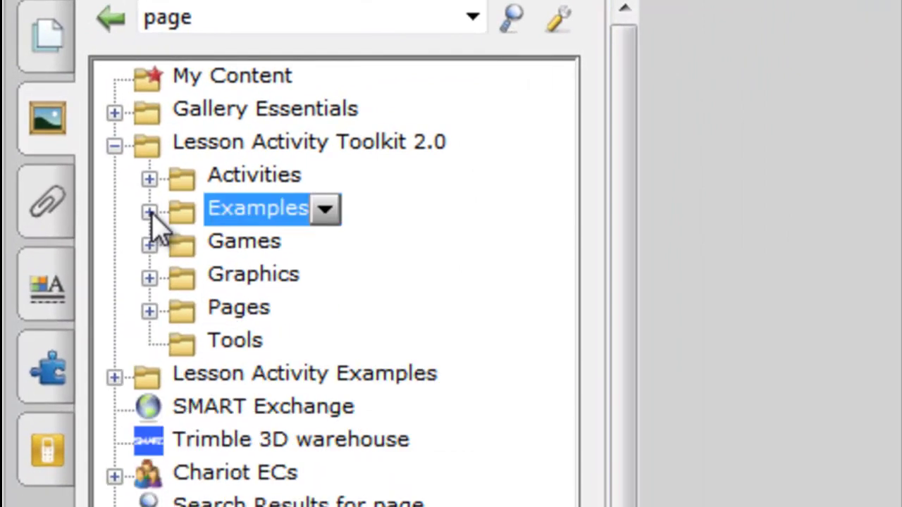
left_click(185, 315)
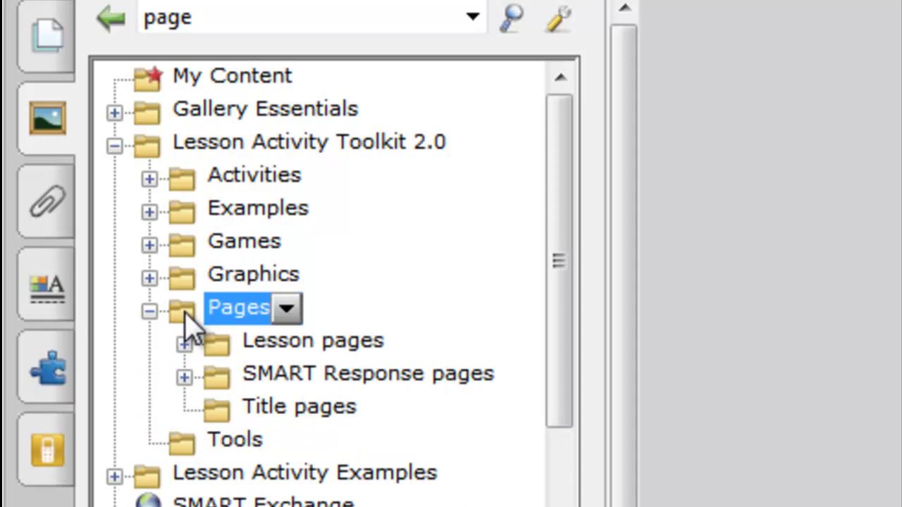
left_click(217, 344)
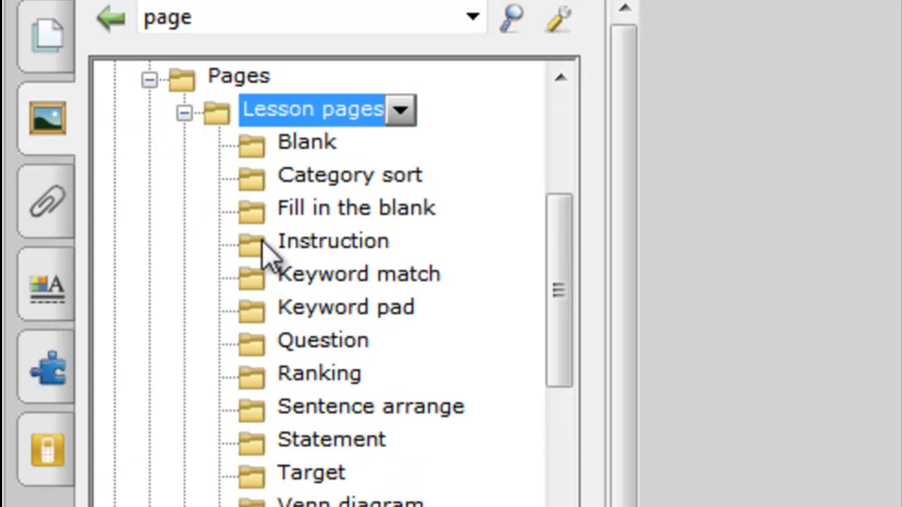
left_click(247, 182)
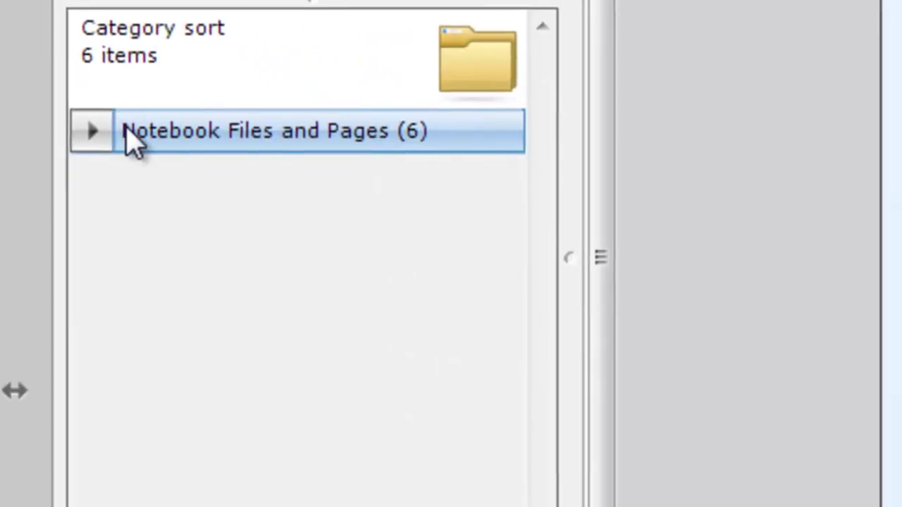
left_click(134, 141)
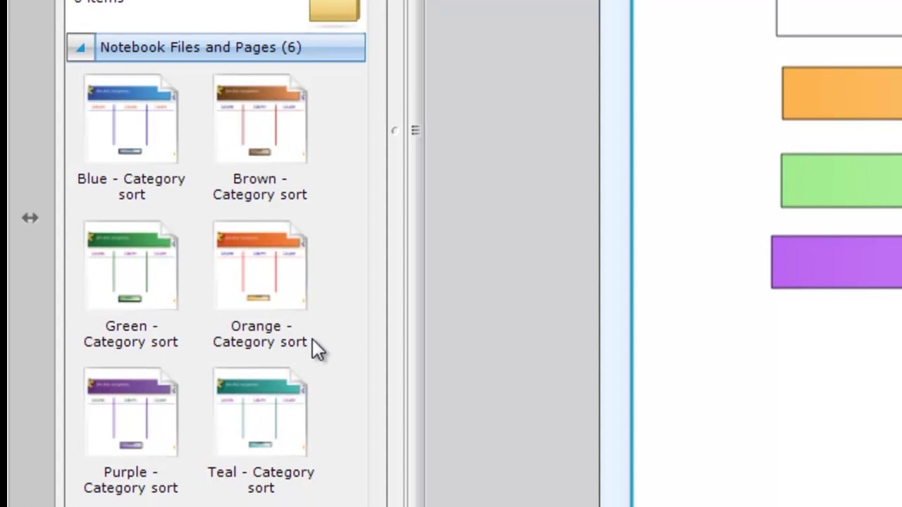
Open the Green Category sort template and select the 'Sort into categories.' title text
double_click(134, 260)
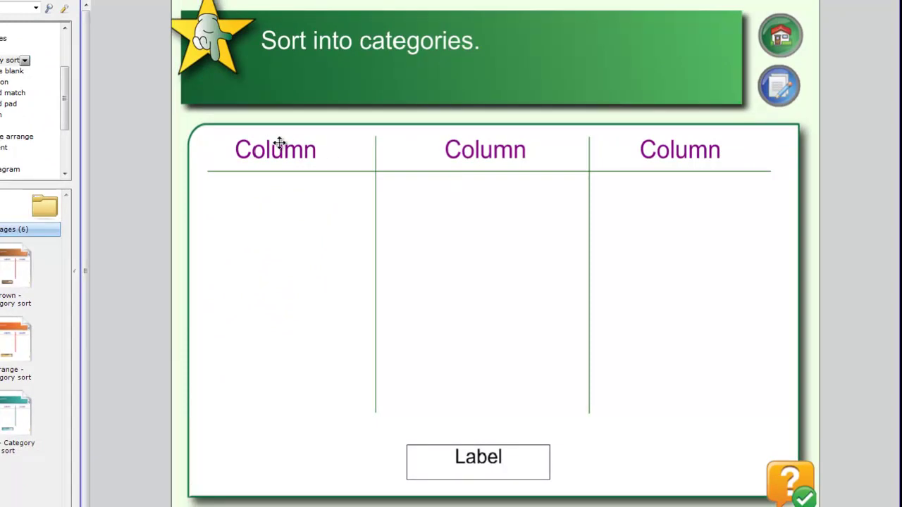
left_click(292, 42)
key("shift+Left")
key("shift+Left")
key("shift+Left")
key("shift+Left")
key("shift+Left")
key("shift+Left")
key("shift+Left")
key("shift+Left")
key("shift+Left")
key("shift+Left")
key("shift+Left")
key("shift+Left")
key("shift+Left")
key("shift+Left")
key("shift+Left")
key("shift+Left")
key("shift+Left")
key("shift+Left")
key("shift+Left")
key("shift+Left")
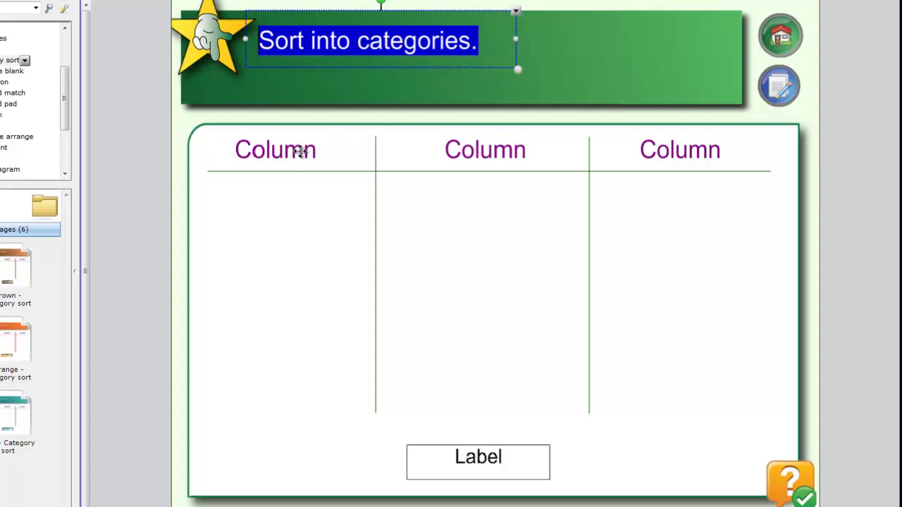
Rename the first two Column headings to Verb and Noun
left_click(300, 151)
left_click(303, 150)
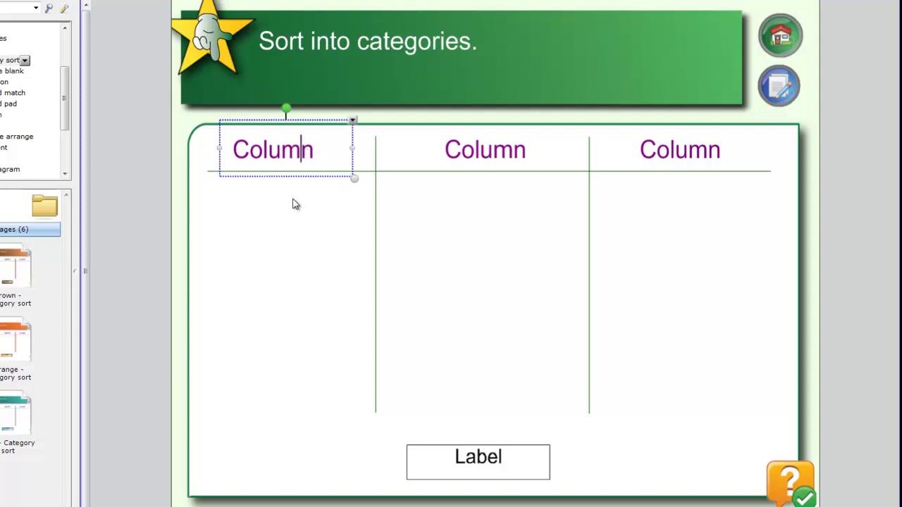
left_click_drag(329, 154, 218, 155)
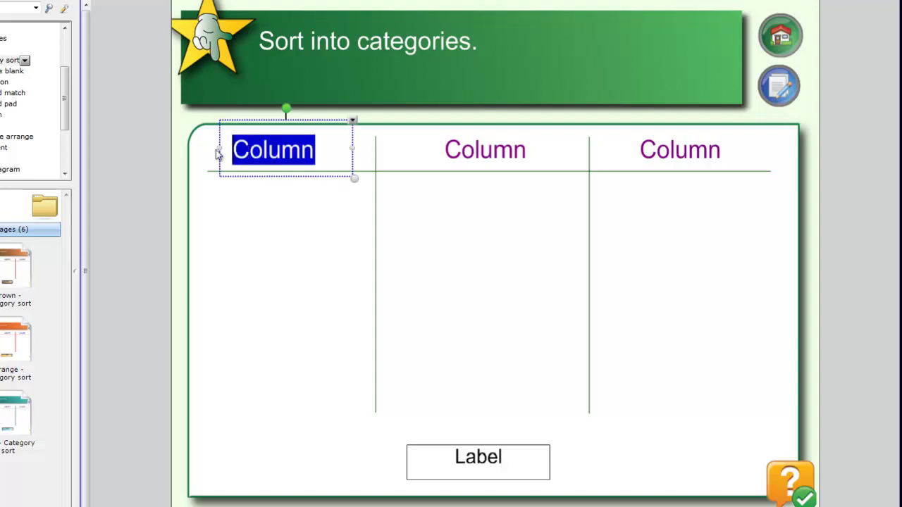
type("Verb")
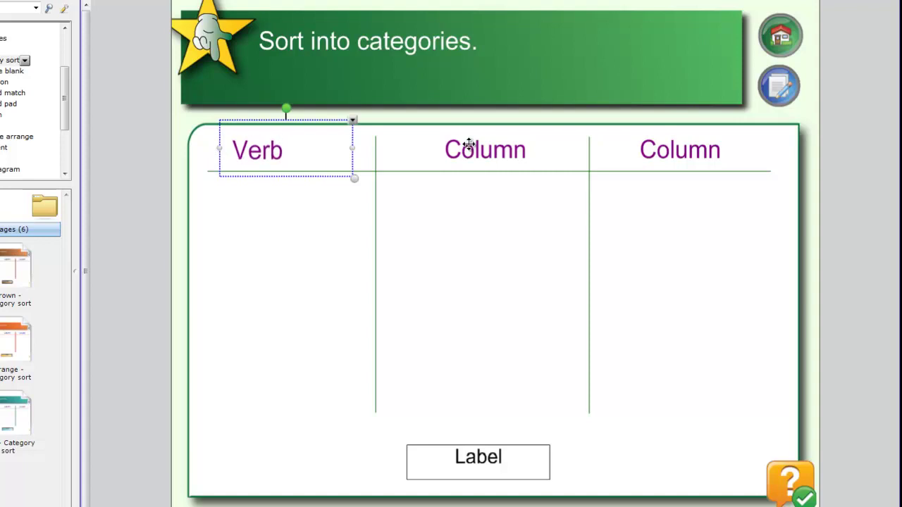
left_click(469, 145)
left_click_drag(540, 155, 414, 155)
type("Noun")
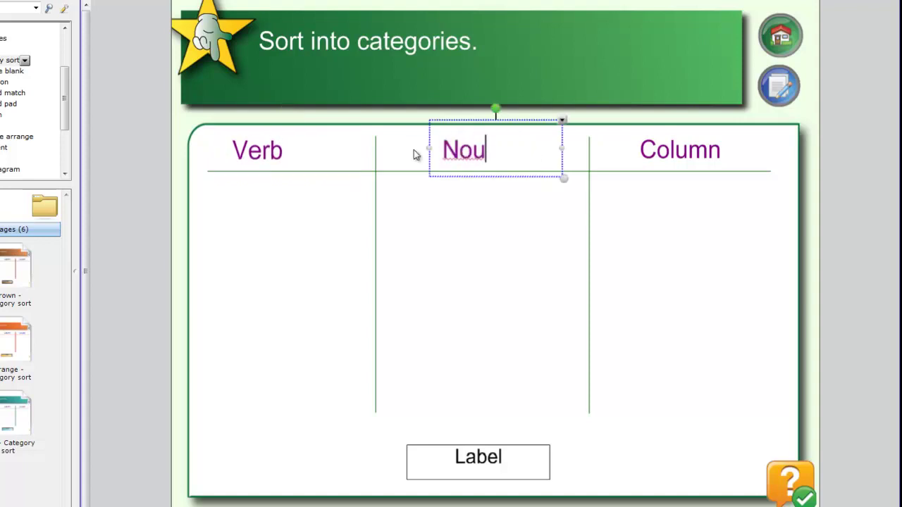
left_click(435, 200)
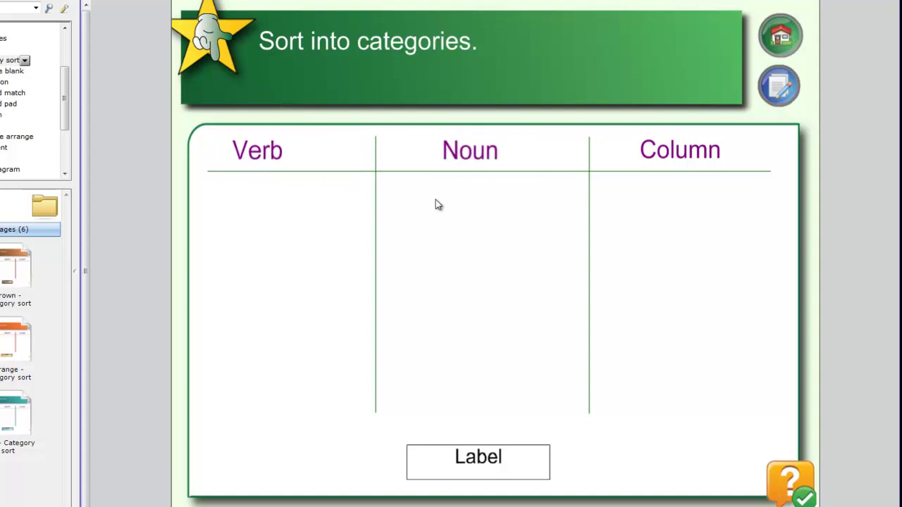
Delete the third heading and right divider, then centre the divider and Verb/Noun headings
left_click(684, 151)
key("Delete")
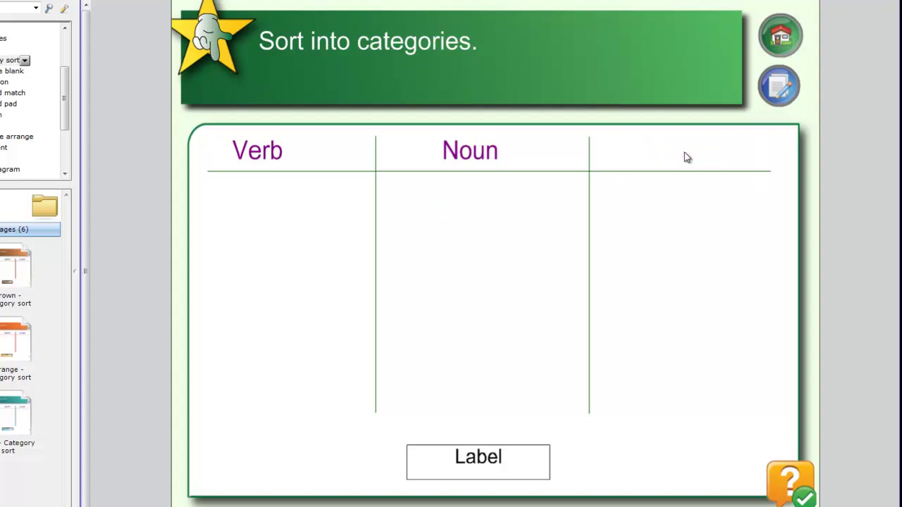
left_click(591, 241)
key("Delete")
left_click_drag(493, 147, 674, 153)
left_click_drag(374, 217, 491, 223)
left_click_drag(272, 153, 362, 155)
left_click_drag(639, 149, 633, 148)
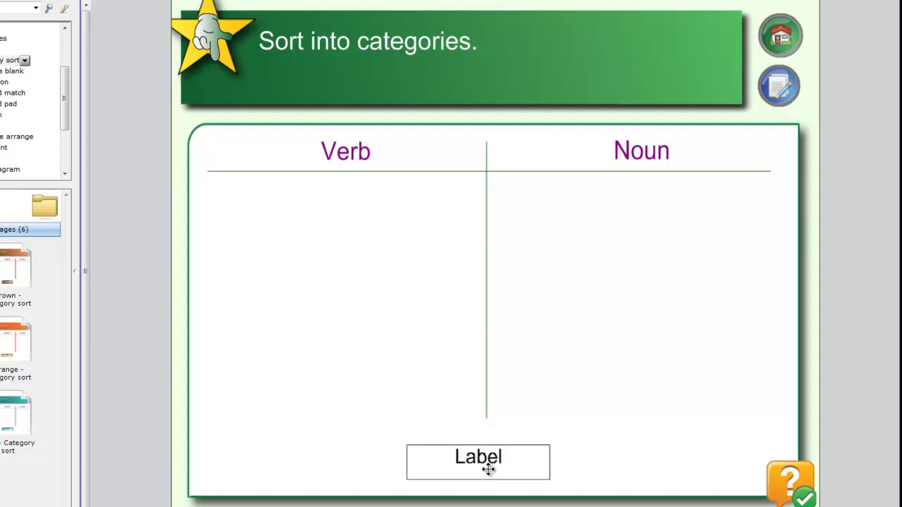
Drag copies of the Label card from the cloner into the Verb and Noun columns
mouse_move(485, 467)
left_mouse_down()
mouse_move(385, 270)
mouse_move(404, 327)
mouse_move(598, 244)
mouse_move(393, 367)
mouse_move(394, 377)
mouse_move(573, 345)
mouse_move(602, 415)
mouse_move(597, 407)
left_mouse_up()
left_click_drag(523, 467, 579, 303)
left_click_drag(519, 451, 394, 220)
left_click_drag(473, 462, 643, 384)
left_click_drag(506, 466, 314, 292)
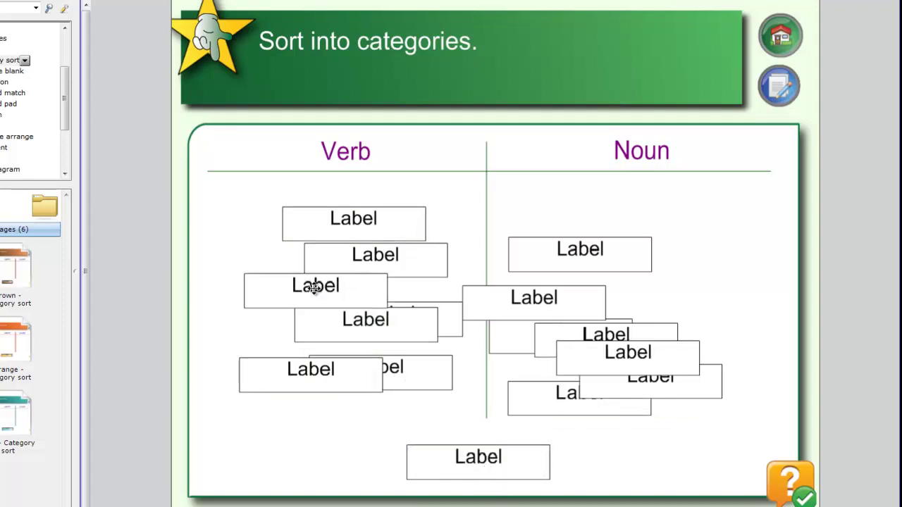
Turn off Infinite Cloner on the bottom Label card and move it under Noun
left_click(479, 457)
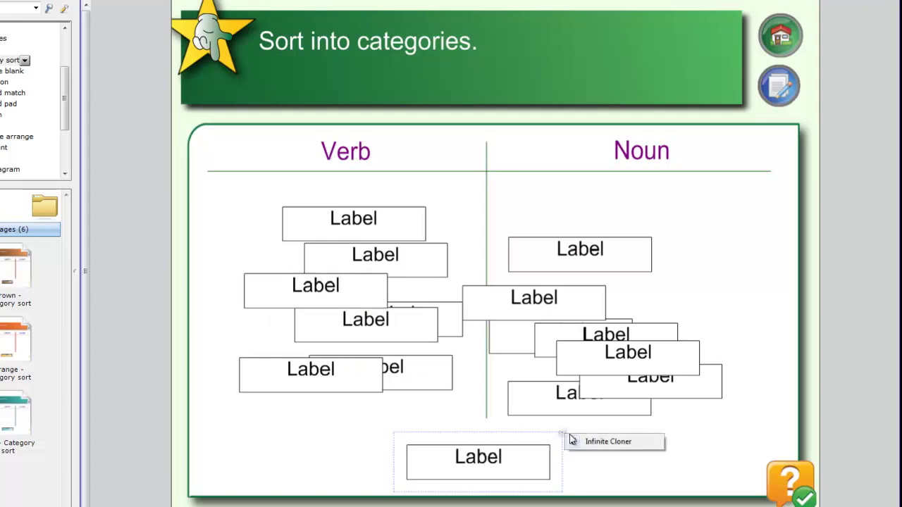
left_click(606, 443)
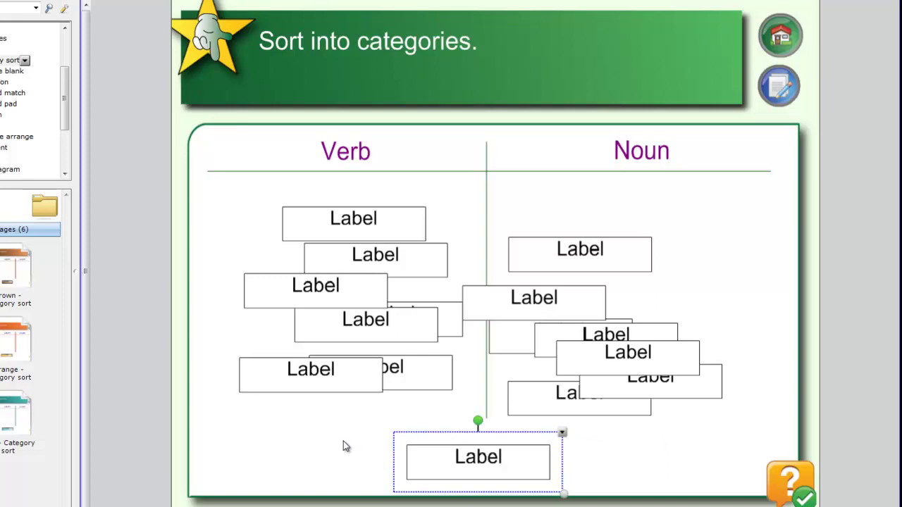
left_click_drag(477, 457, 593, 439)
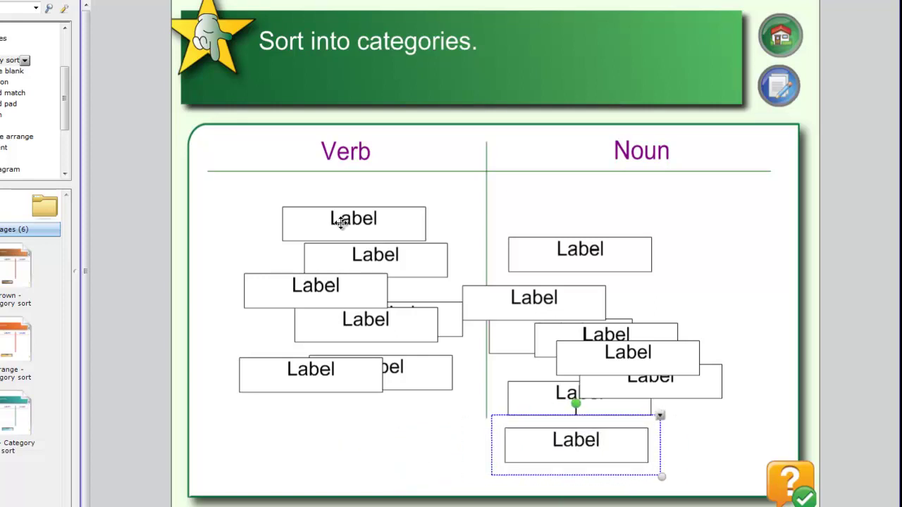
Nudge the Verb cards into place, rename the top one 'Run', and select the second card's text
left_click_drag(352, 218, 351, 212)
left_click_drag(341, 252, 334, 248)
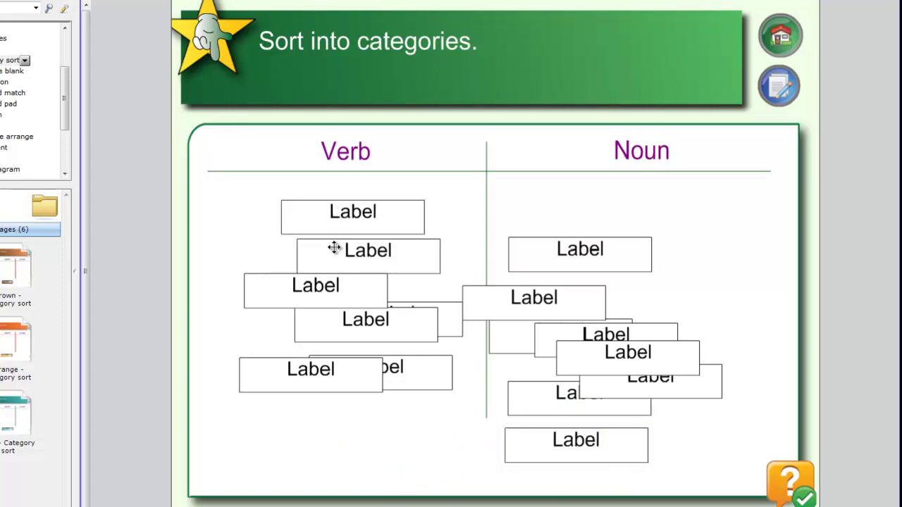
left_click(349, 214)
double_click(358, 212)
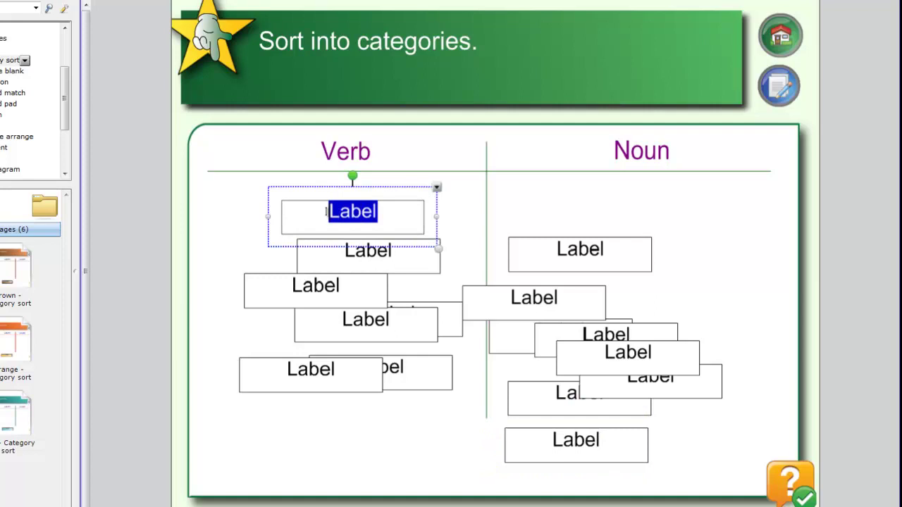
type("Run")
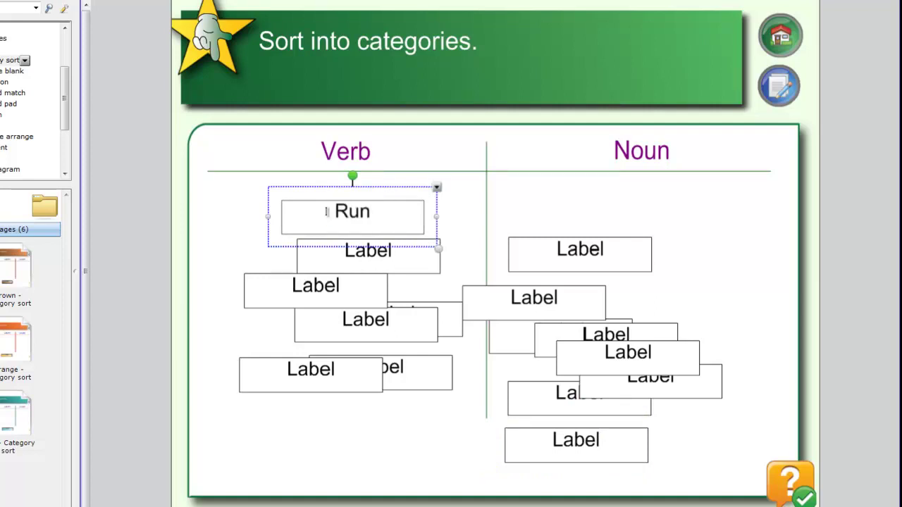
left_click(355, 251)
double_click(367, 251)
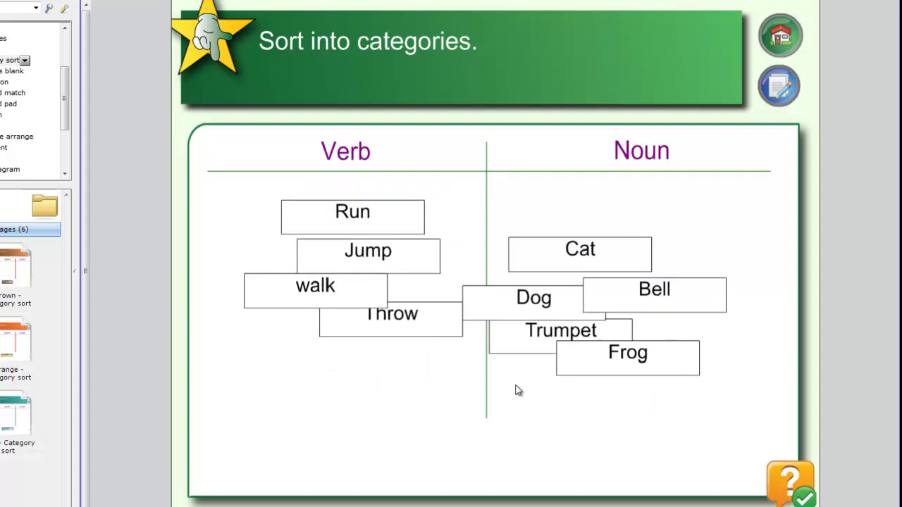
Stack the Frog, Dog, Trumpet and Run cards at the bottom centre of the page
left_click_drag(572, 366, 446, 476)
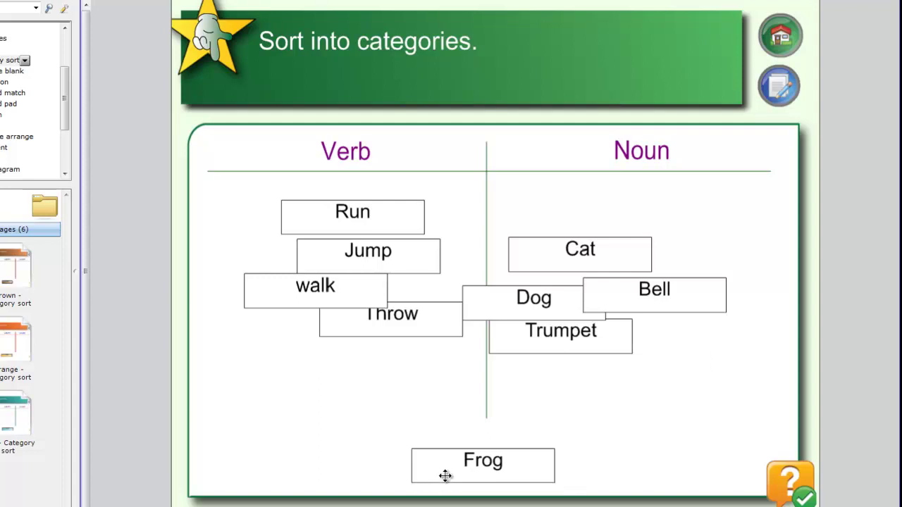
left_click_drag(528, 315, 460, 477)
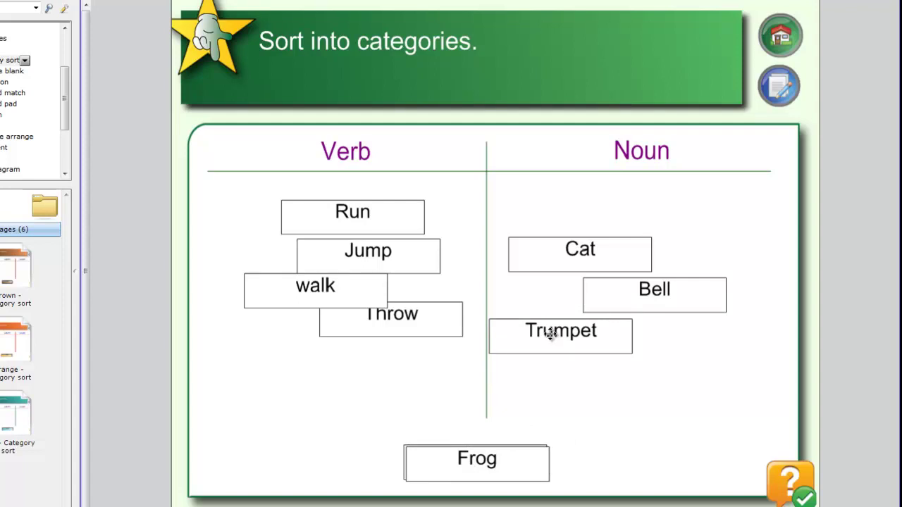
left_click_drag(566, 328, 472, 458)
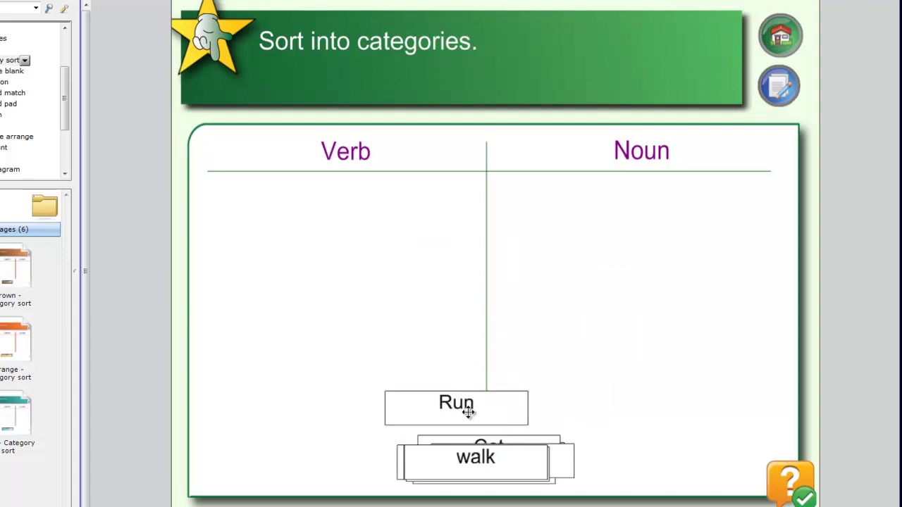
left_click_drag(447, 402, 486, 455)
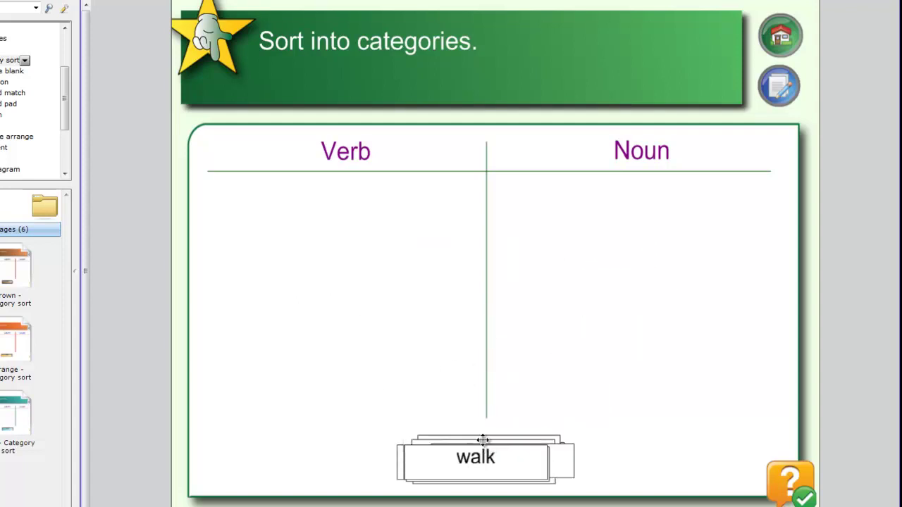
Select the stacked cards and align them on a common centre
left_click_drag(358, 420, 589, 496)
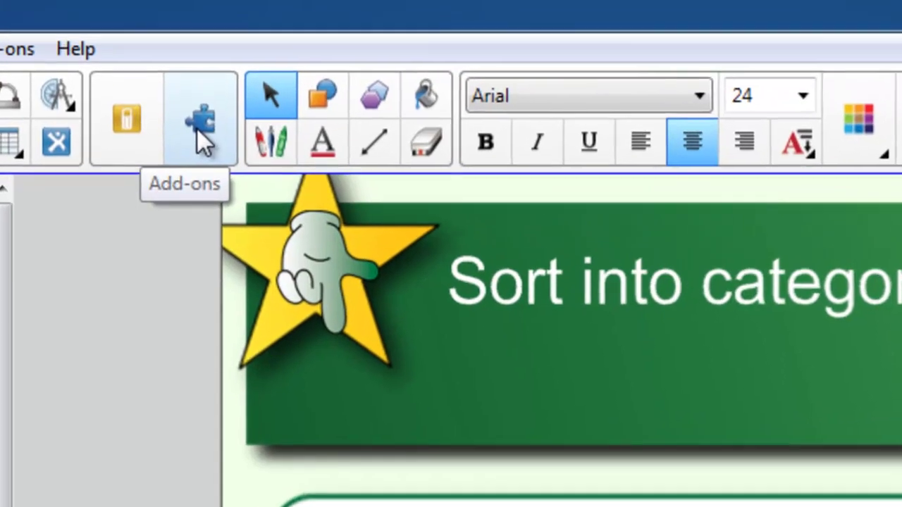
left_click(187, 87)
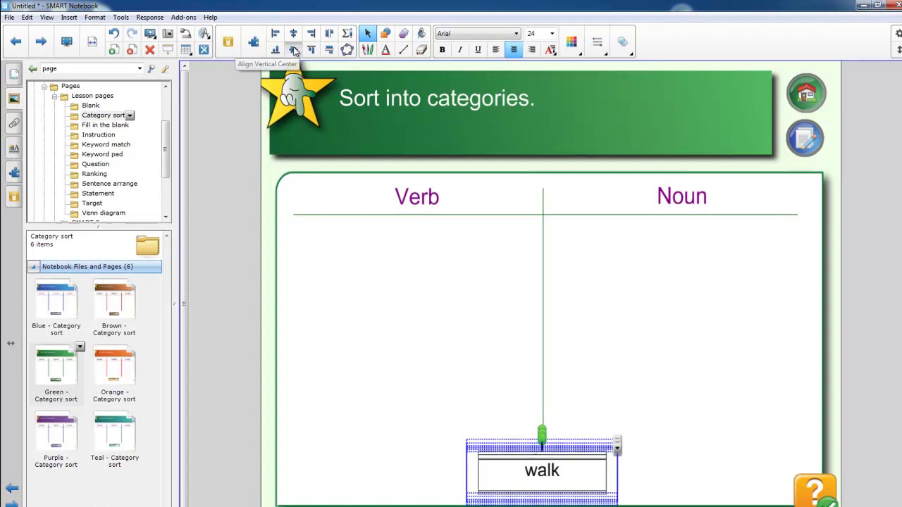
left_click(293, 51)
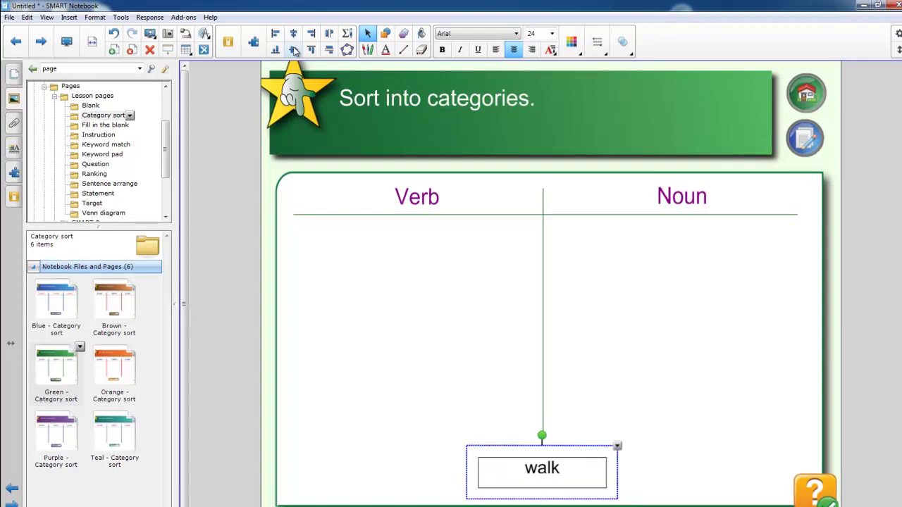
left_click(449, 343)
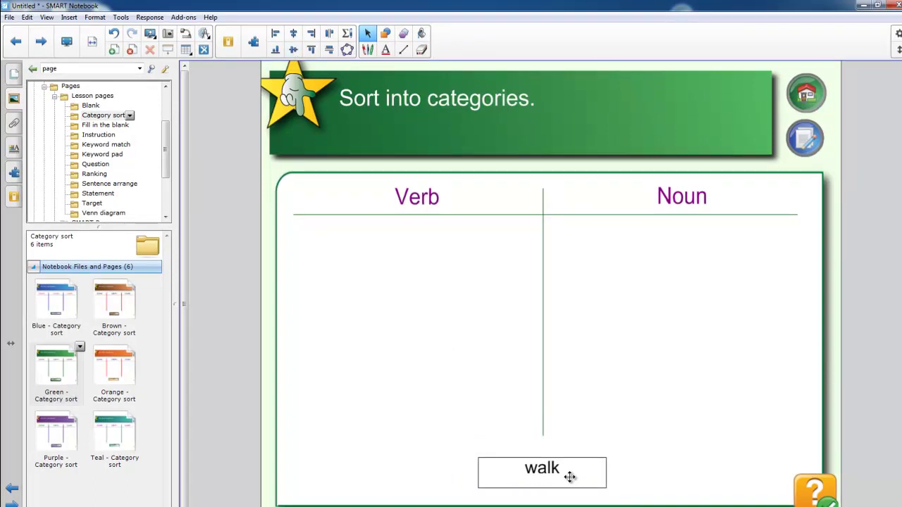
Drag 'walk' into the Verb column, and 'Frog' and 'Bell' into Noun
left_click_drag(570, 477, 445, 265)
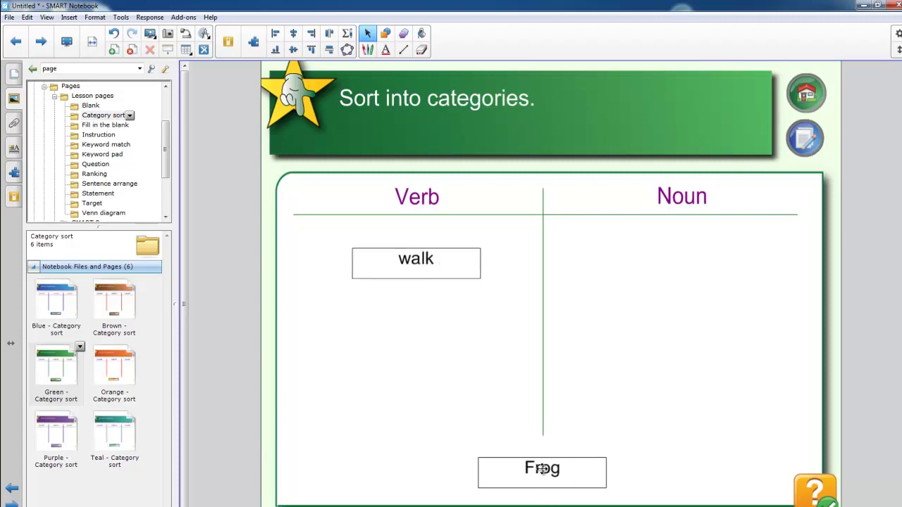
left_click_drag(542, 469, 650, 302)
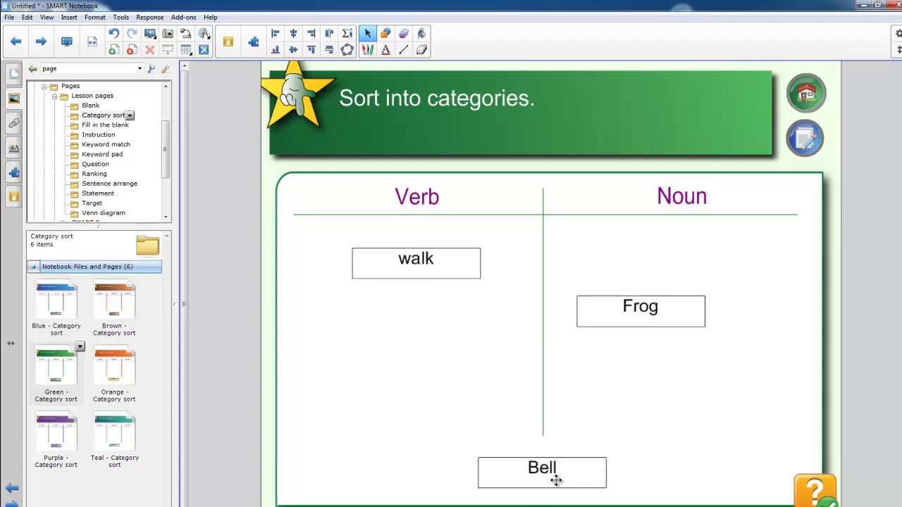
left_click_drag(556, 480, 671, 390)
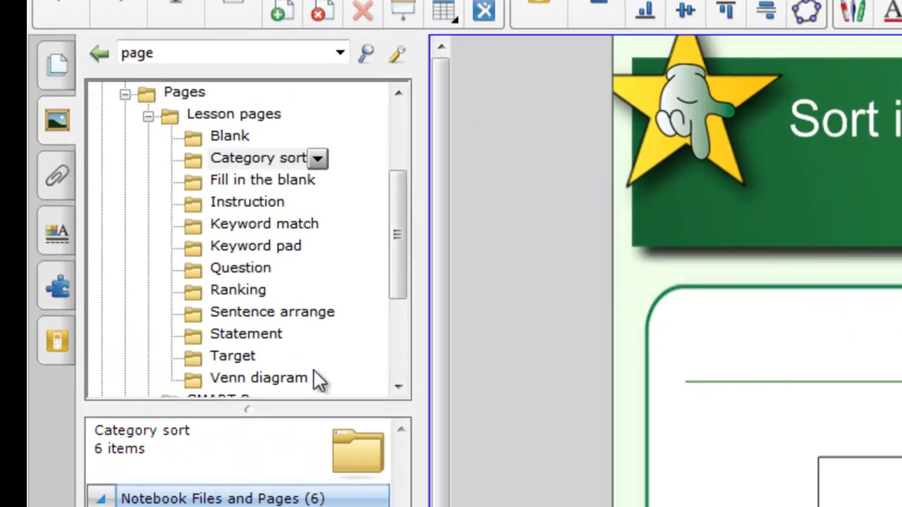
Add the 'Green - Category sort' page to My Content and show its Notebook Files and Pages
left_click_drag(405, 255, 410, 160)
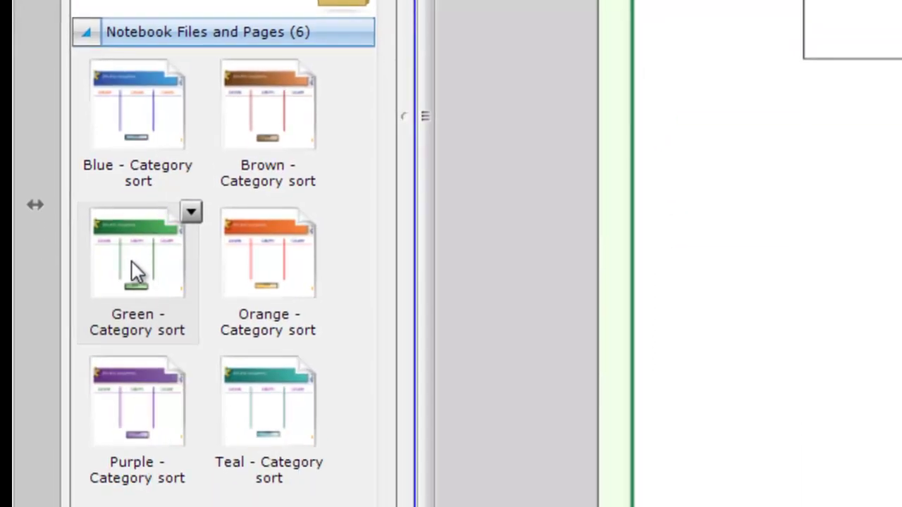
left_click_drag(132, 261, 173, 55)
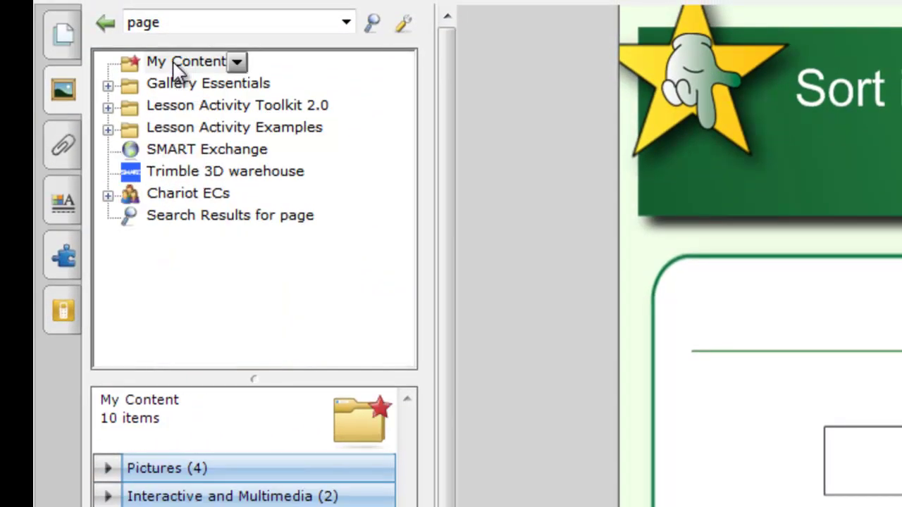
left_click(265, 289)
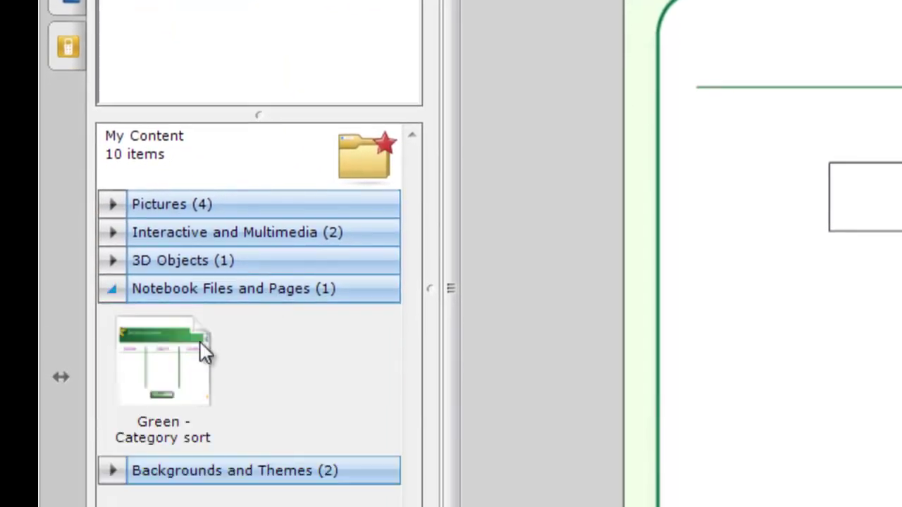